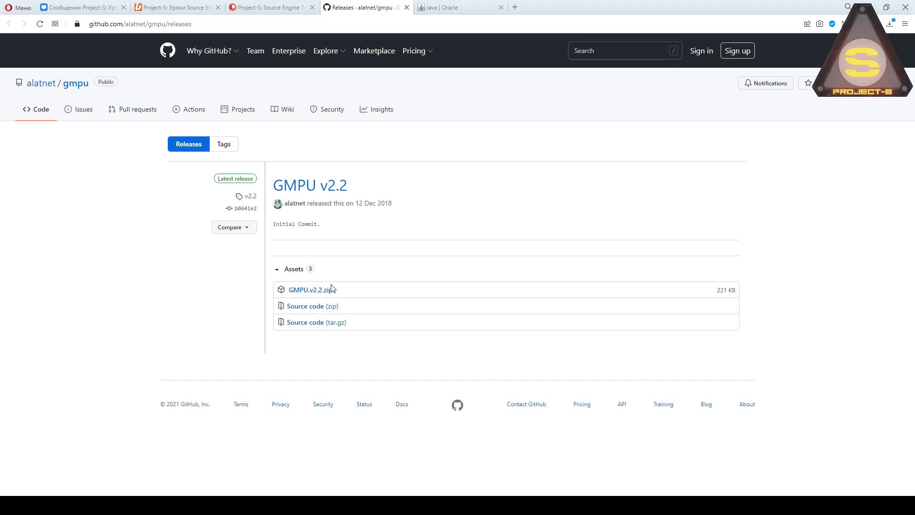
Step: View the Java download page on java.com
{"action": "left_click", "coordinate": [449, 7]}
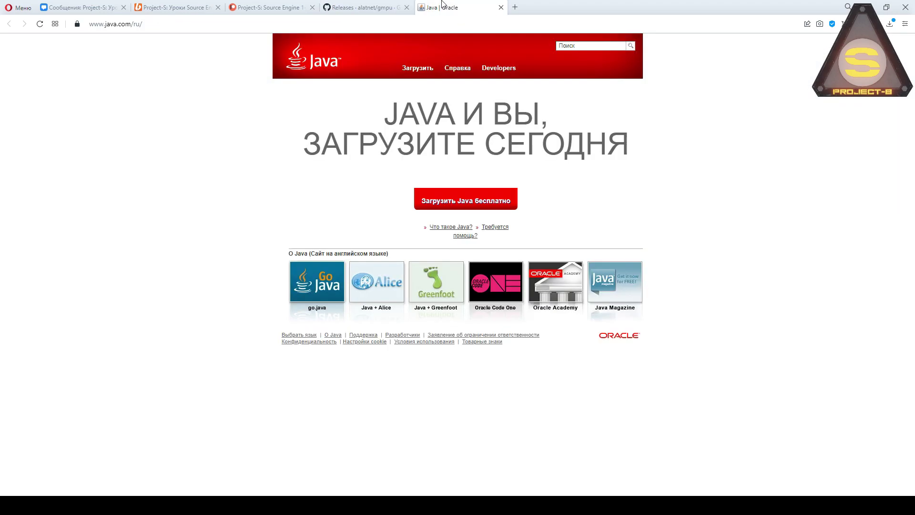
{"action": "left_click_drag", "start_coordinate": [404, 119], "coordinate": [440, 122]}
{"action": "left_click_drag", "start_coordinate": [384, 119], "coordinate": [453, 119]}
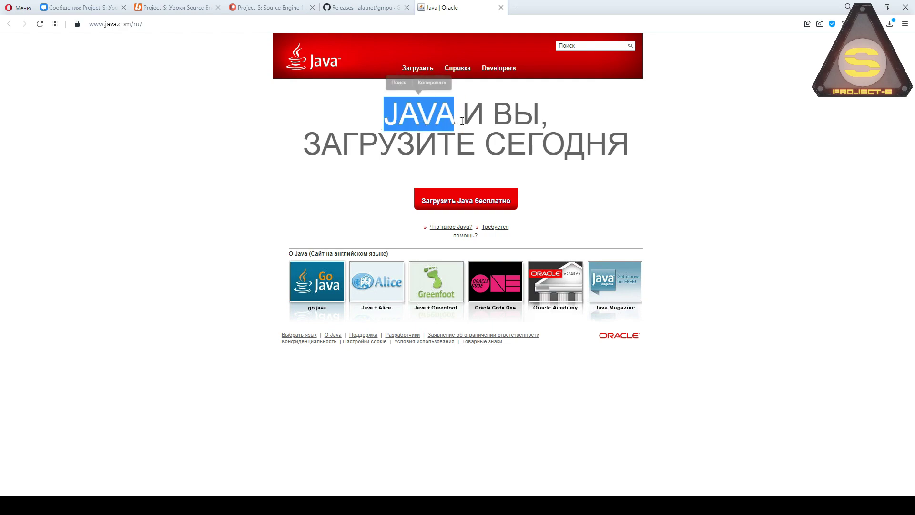
{"action": "left_click", "coordinate": [358, 193]}
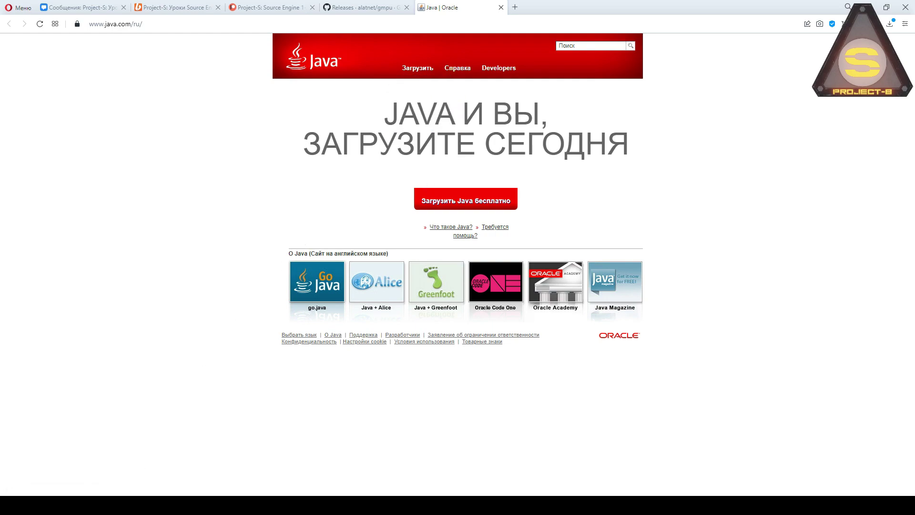
Step: Switch to the GMPU folder in File Explorer and launch Gmod_Publishing_Utility.jar
{"action": "mouse_move", "coordinate": [167, 505]}
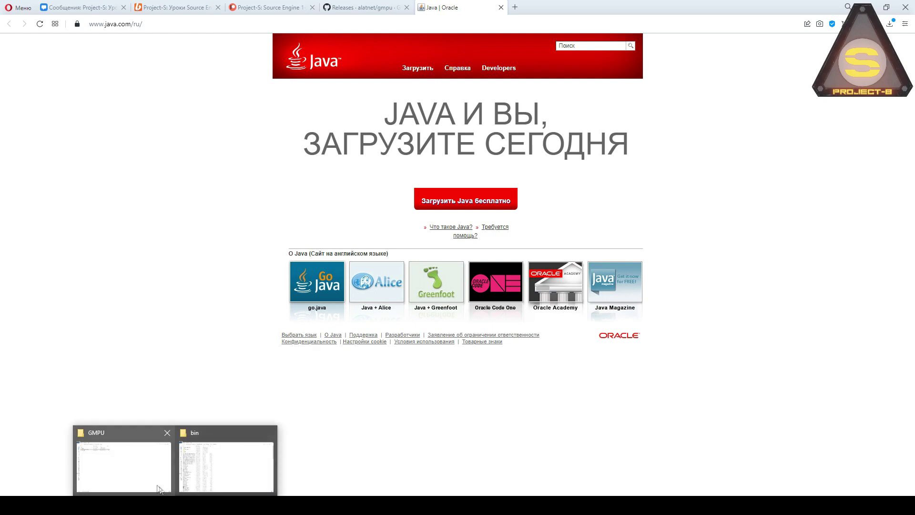
{"action": "left_click", "coordinate": [181, 434]}
{"action": "key", "text": "Return"}
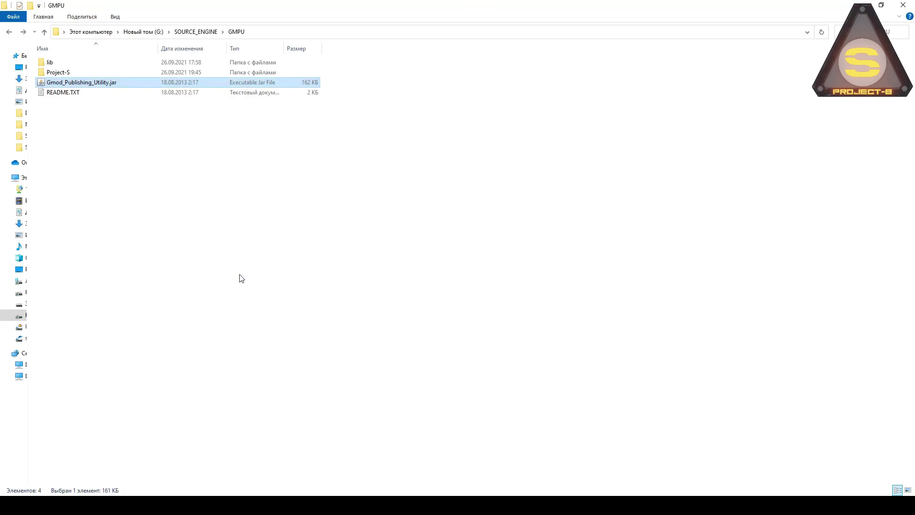
{"action": "left_click_drag", "start_coordinate": [230, 4], "coordinate": [464, 200]}
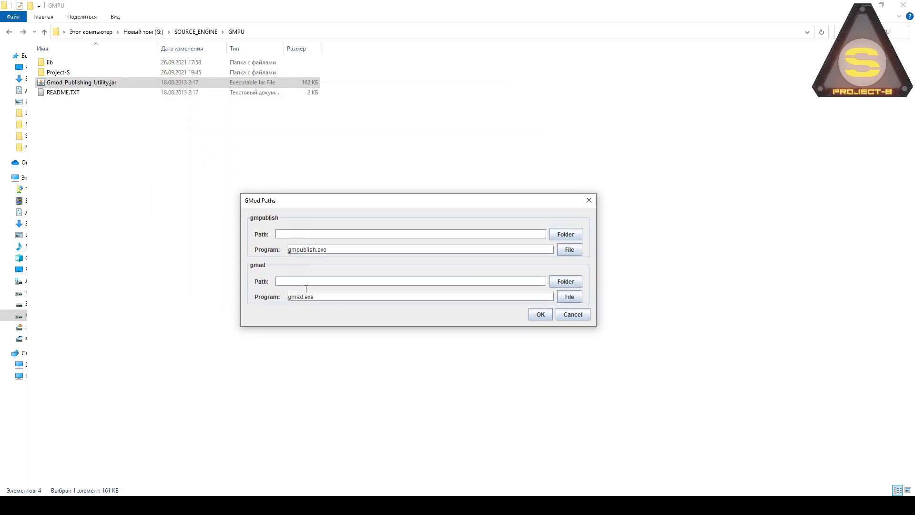
Step: Copy the full path of the GarrysMod bin folder from File Explorer
{"action": "left_click", "coordinate": [161, 505]}
{"action": "left_click", "coordinate": [218, 484]}
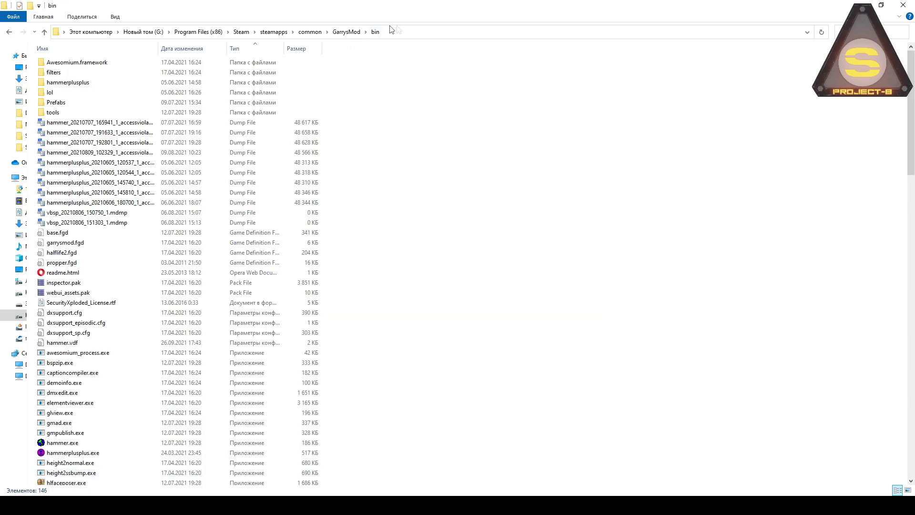
{"action": "left_click", "coordinate": [426, 32]}
{"action": "left_click", "coordinate": [238, 34]}
{"action": "key", "text": "ctrl+a"}
{"action": "key", "text": "ctrl+c"}
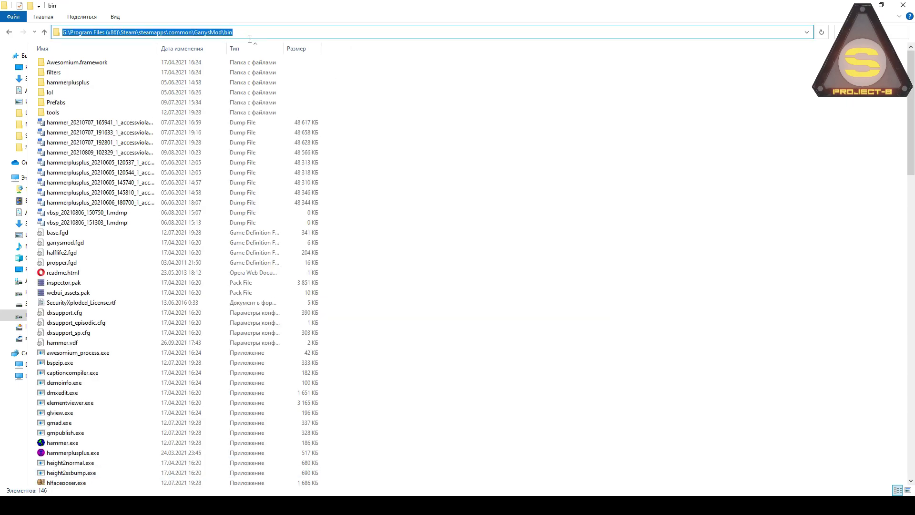
Step: Set both the gmpublish and gmad paths to G:\Program Files (x86)\Steam\steamapps\common\GarrysMod\bin and accept the GMod Paths settings
{"action": "key", "text": "alt+Tab"}
{"action": "left_click", "coordinate": [327, 234]}
{"action": "key", "text": "ctrl+v"}
{"action": "left_click", "coordinate": [344, 281]}
{"action": "key", "text": "ctrl+v"}
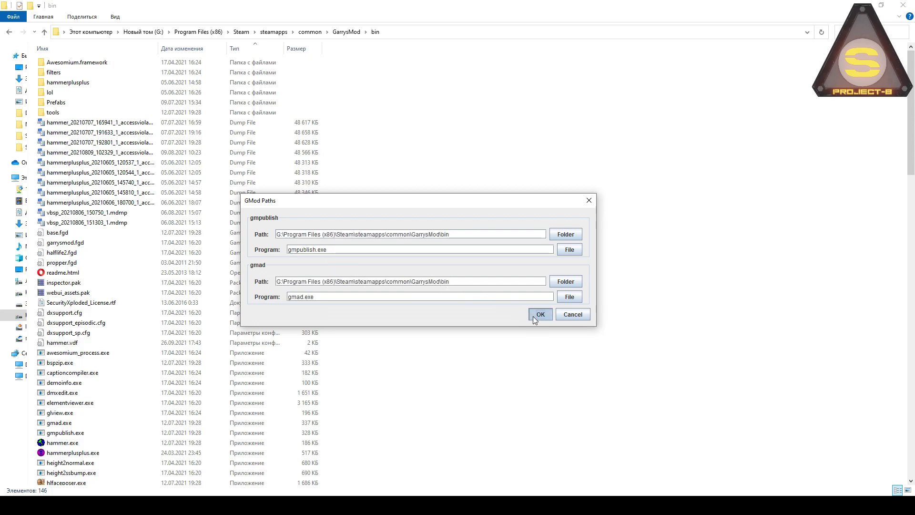
{"action": "left_click", "coordinate": [533, 316]}
{"action": "left_click_drag", "start_coordinate": [277, 9], "coordinate": [417, 80]}
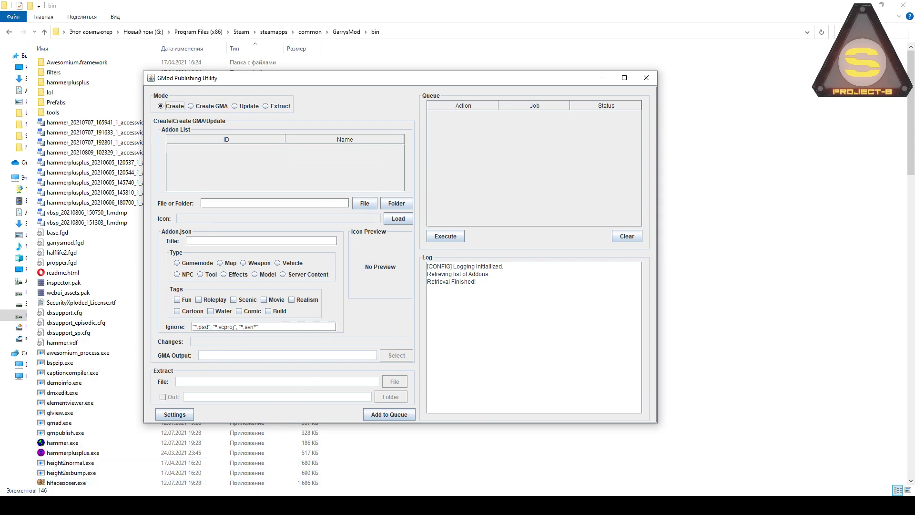
Step: Examine which fields the Create, Create GMA, Update and Extract modes offer, with the GMPU folder open behind the utility
{"action": "left_click", "coordinate": [217, 489]}
{"action": "left_click", "coordinate": [217, 491]}
{"action": "left_click_drag", "start_coordinate": [228, 81], "coordinate": [270, 104]}
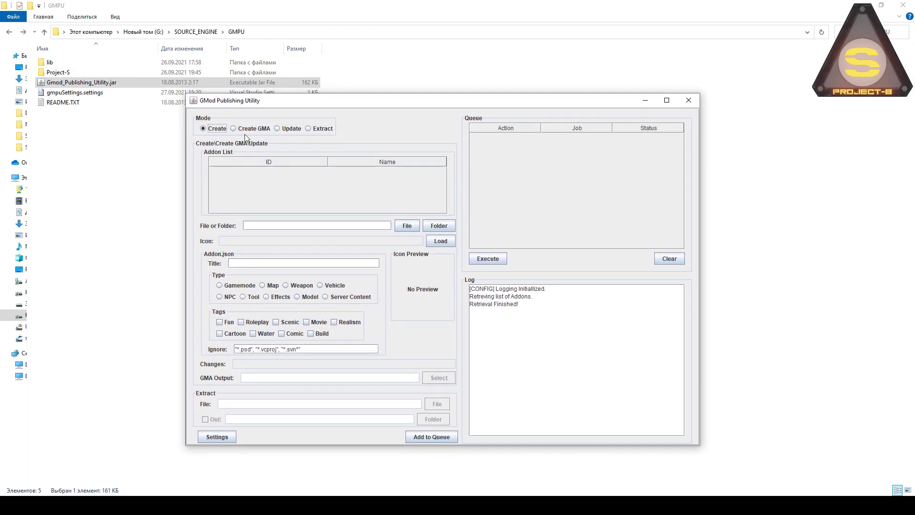
{"action": "left_click", "coordinate": [253, 128]}
{"action": "left_click", "coordinate": [289, 128]}
{"action": "left_click", "coordinate": [321, 129]}
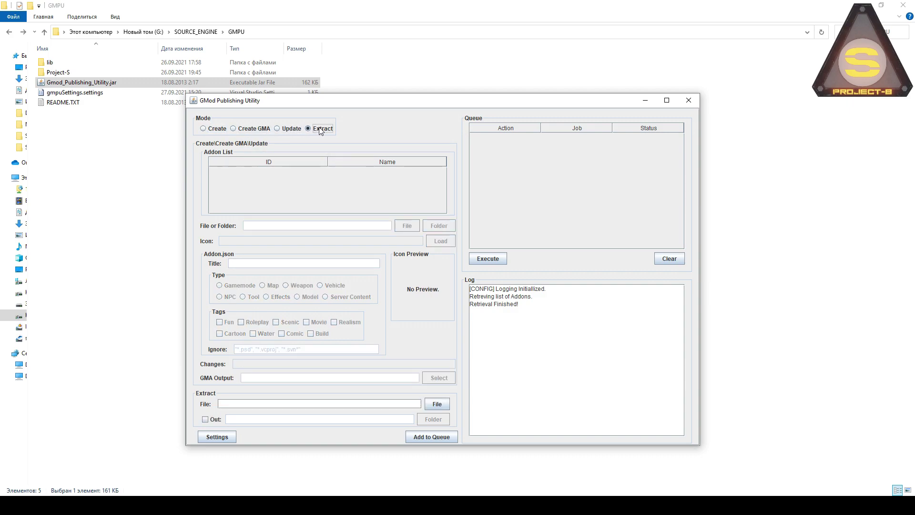
{"action": "left_click", "coordinate": [254, 129]}
{"action": "left_click", "coordinate": [213, 129]}
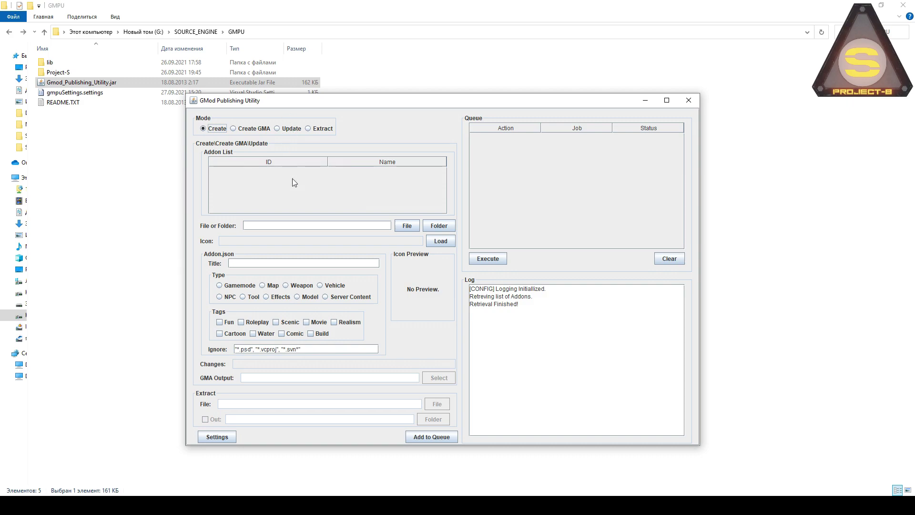
{"action": "left_click", "coordinate": [255, 130]}
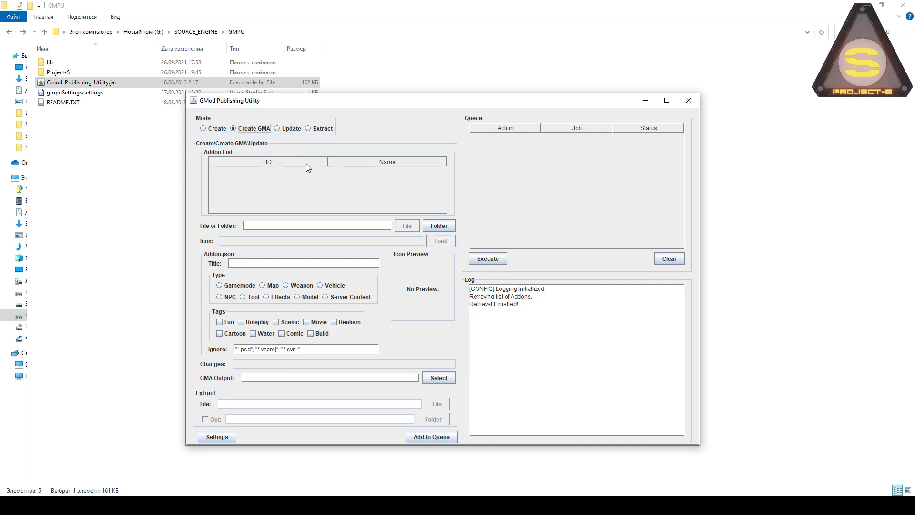
{"action": "left_click", "coordinate": [292, 130]}
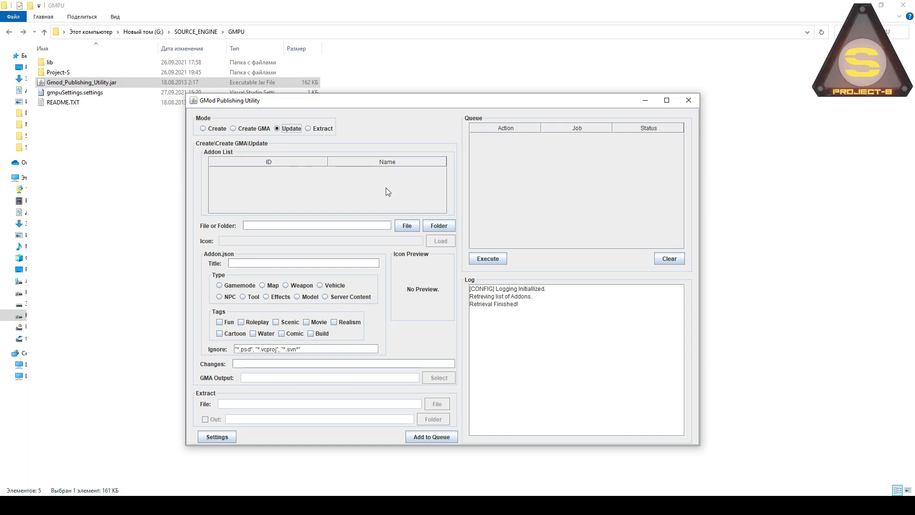
{"action": "left_click", "coordinate": [320, 129]}
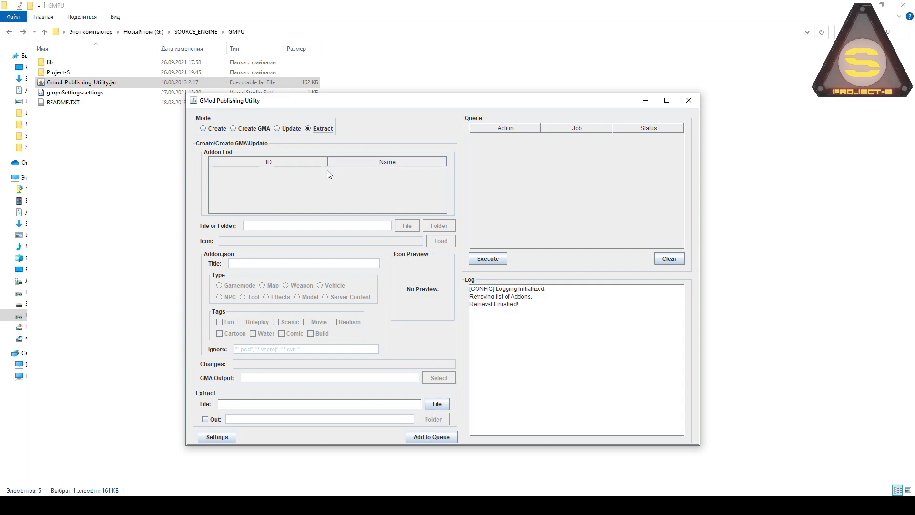
Step: Set the mode to Create GMA and open the Maps folder inside Project-S to check its map files
{"action": "left_click", "coordinate": [241, 130]}
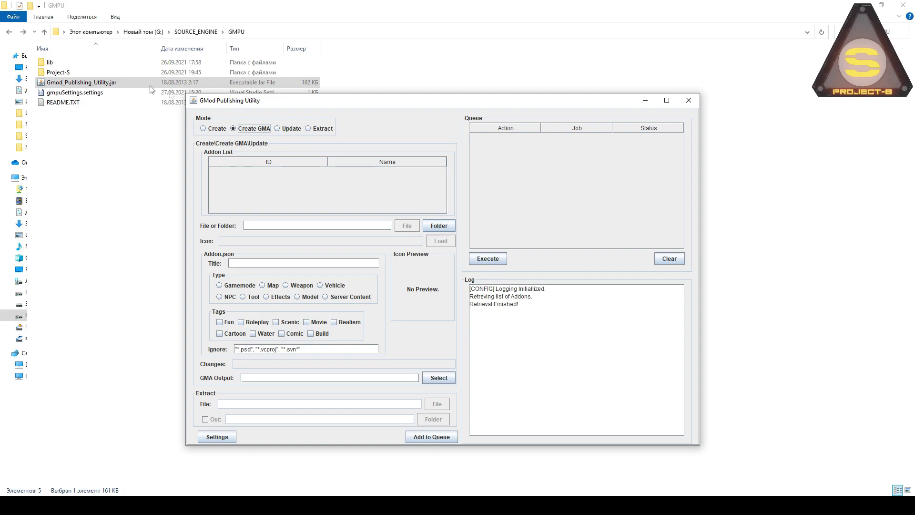
{"action": "double_click", "coordinate": [81, 71]}
{"action": "double_click", "coordinate": [72, 65]}
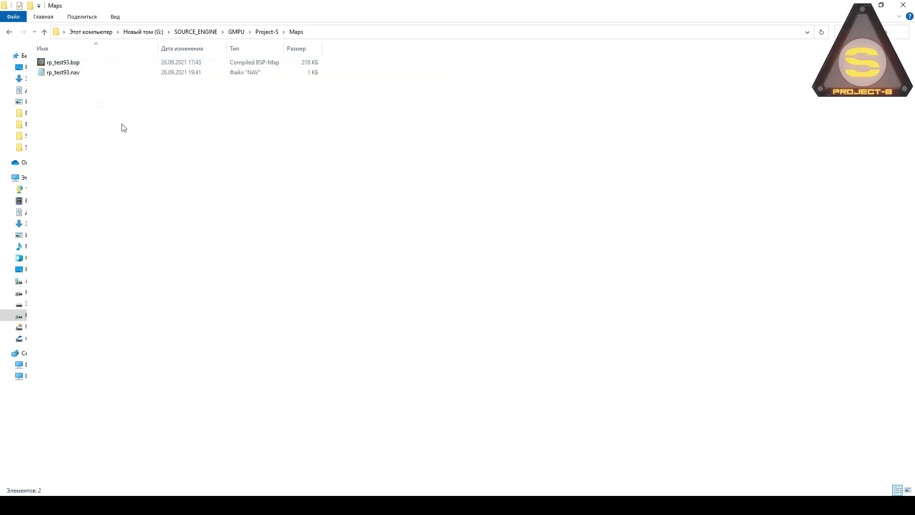
Step: Choose G:\SOURCE_ENGINE\GMPU\Project-S as the addon folder for the GMA
{"action": "key", "text": "alt+Tab"}
{"action": "left_click", "coordinate": [450, 223]}
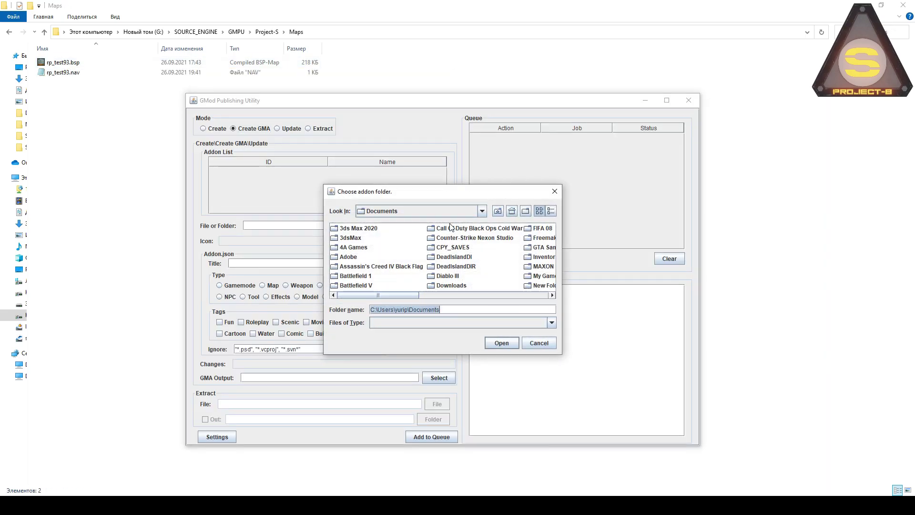
{"action": "left_click", "coordinate": [418, 210]}
{"action": "left_click", "coordinate": [418, 249]}
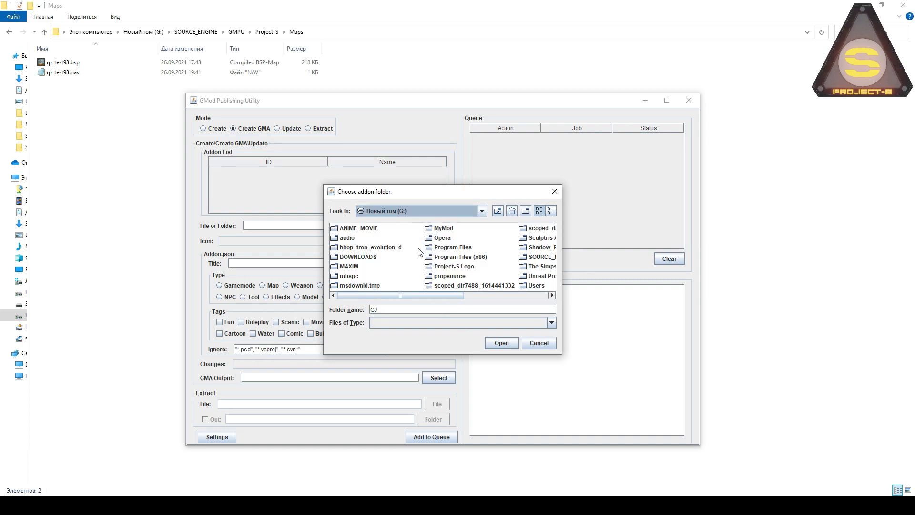
{"action": "left_click", "coordinate": [419, 256]}
{"action": "double_click", "coordinate": [419, 257]}
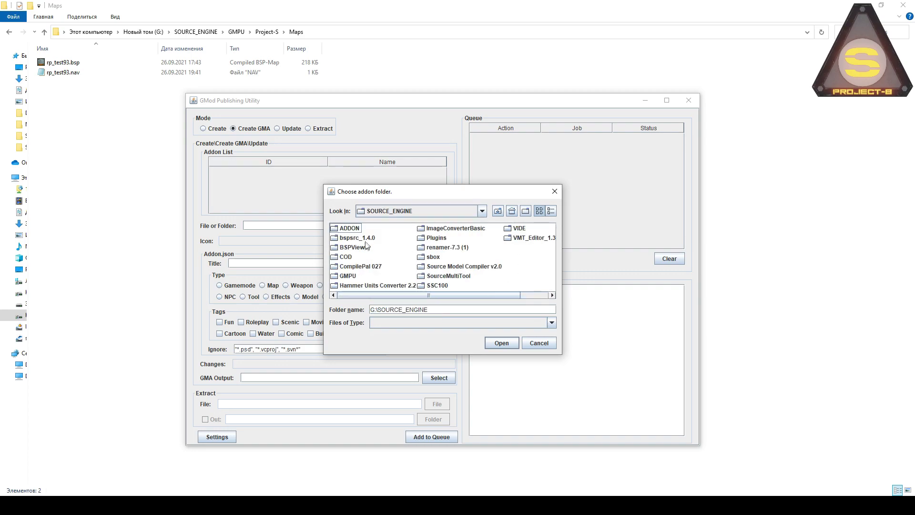
{"action": "double_click", "coordinate": [350, 276]}
{"action": "double_click", "coordinate": [358, 236]}
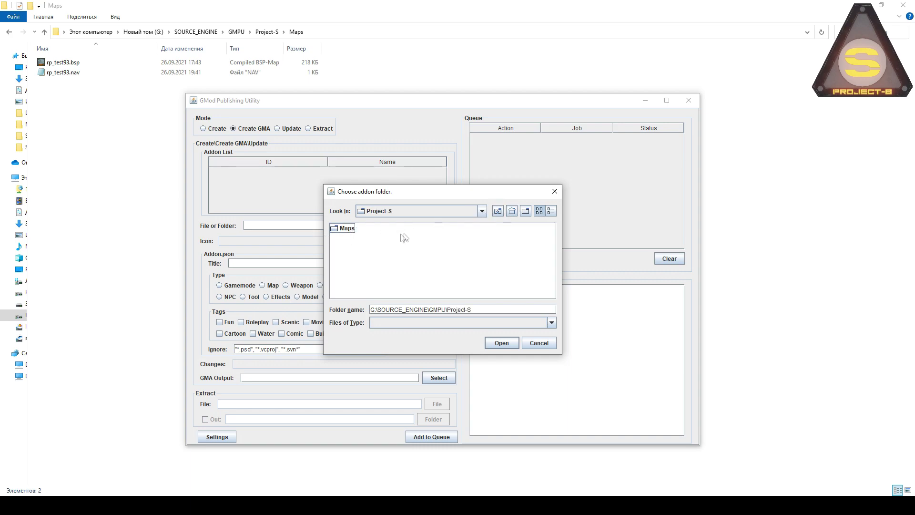
{"action": "left_click", "coordinate": [350, 232]}
{"action": "left_click", "coordinate": [499, 209]}
{"action": "left_click", "coordinate": [356, 238]}
{"action": "left_click", "coordinate": [501, 342]}
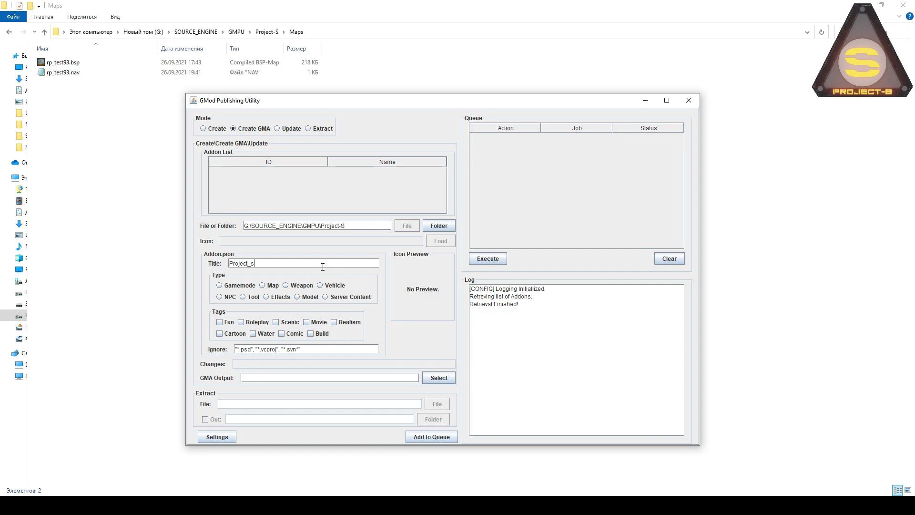
Step: Fill in the addon details with title Project_s, type Map, and tags Roleplay and Realism
{"action": "left_click", "coordinate": [260, 323]}
{"action": "left_click", "coordinate": [335, 323]}
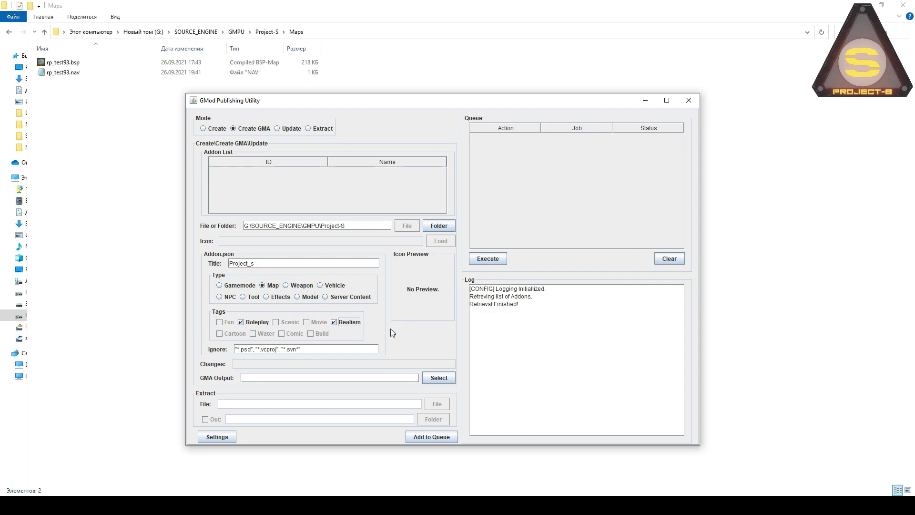
Step: Set the GMA output file to Project_S in the GMPU folder
{"action": "left_click", "coordinate": [429, 378]}
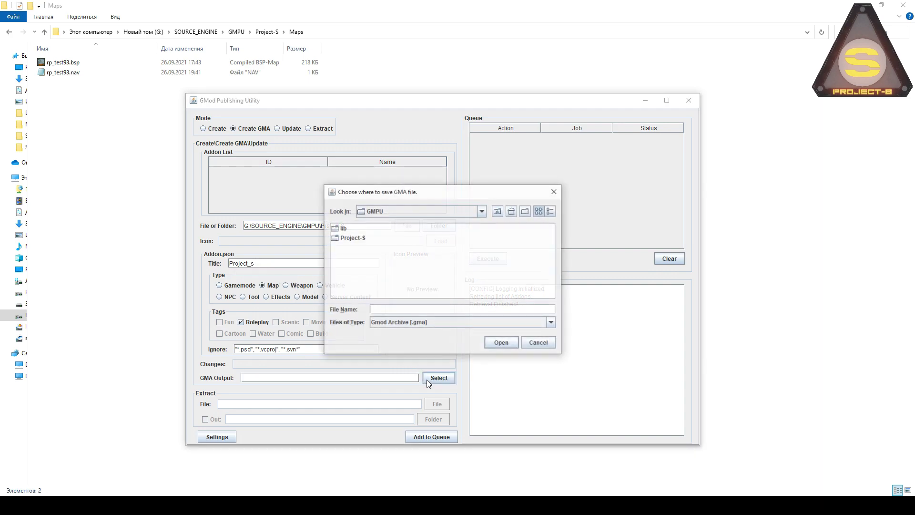
{"action": "type", "text": "Proj"}
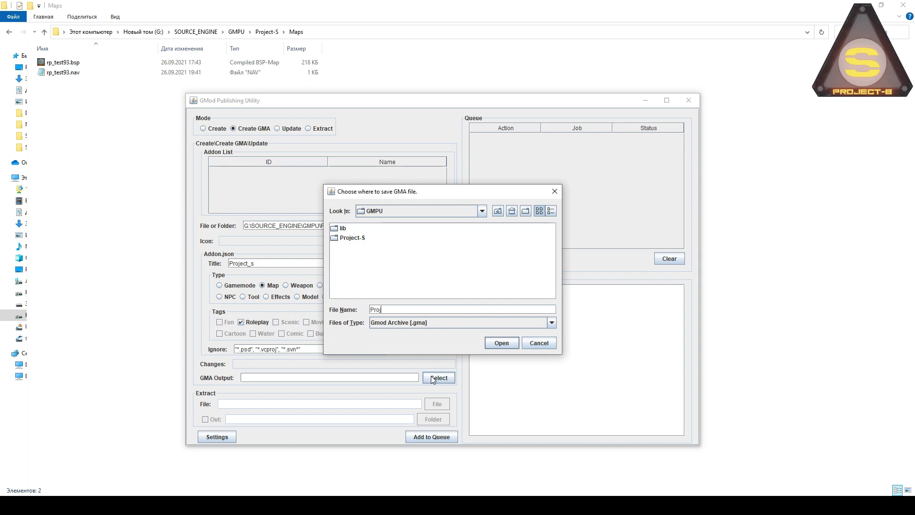
{"action": "type", "text": "ect_S"}
{"action": "left_click", "coordinate": [501, 342]}
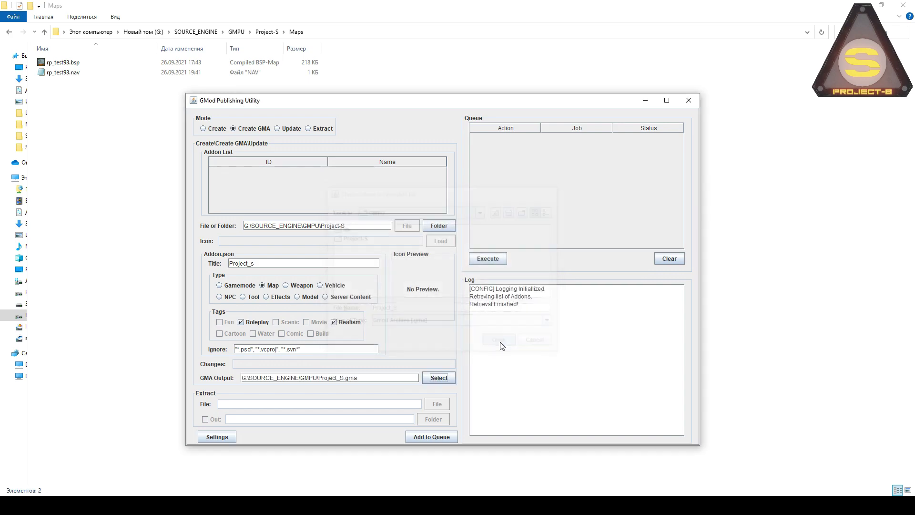
Step: Queue and execute the GMA creation job, and check for Project_S.gma in the GMPU folder
{"action": "left_click", "coordinate": [430, 437]}
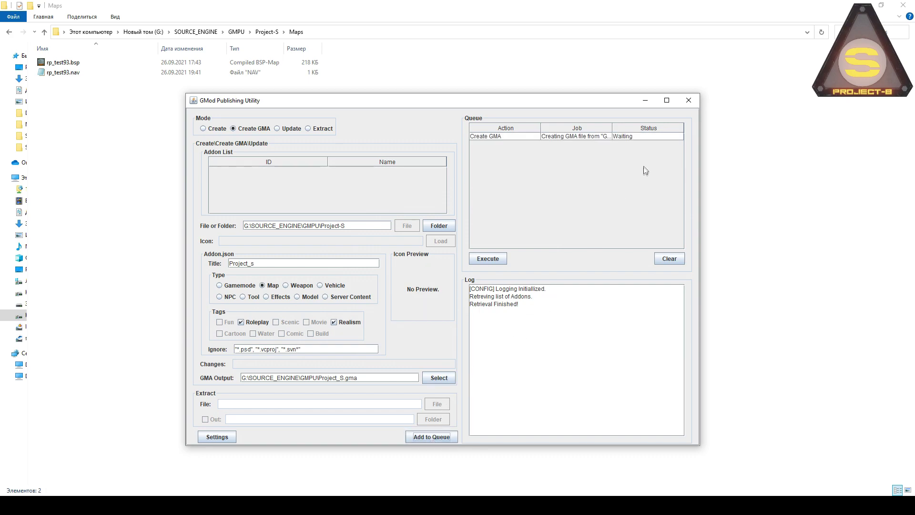
{"action": "left_click", "coordinate": [494, 258]}
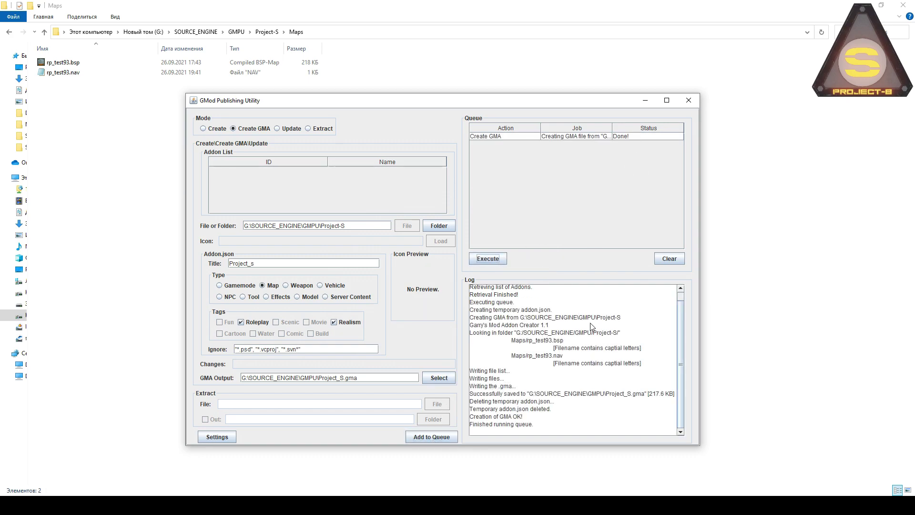
{"action": "left_click", "coordinate": [236, 33]}
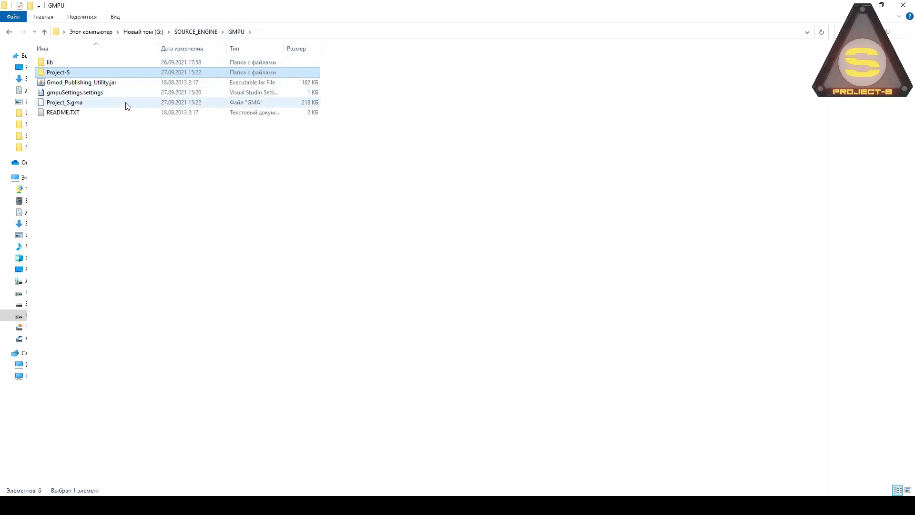
{"action": "left_click", "coordinate": [106, 104]}
{"action": "key", "text": "alt+Tab"}
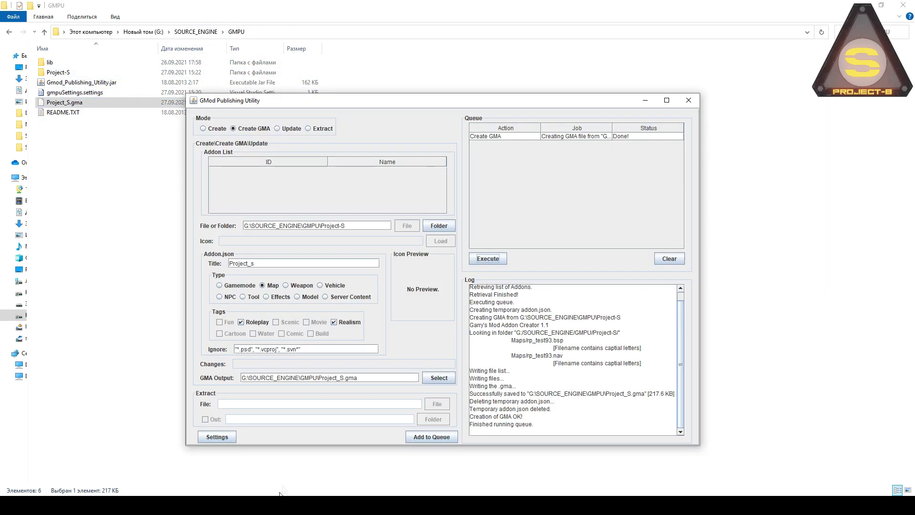
Step: Set the mode to Create, clear the queue, and choose Project_S.gma from the GMPU folder as the source file
{"action": "left_click", "coordinate": [212, 131]}
{"action": "left_click", "coordinate": [667, 259]}
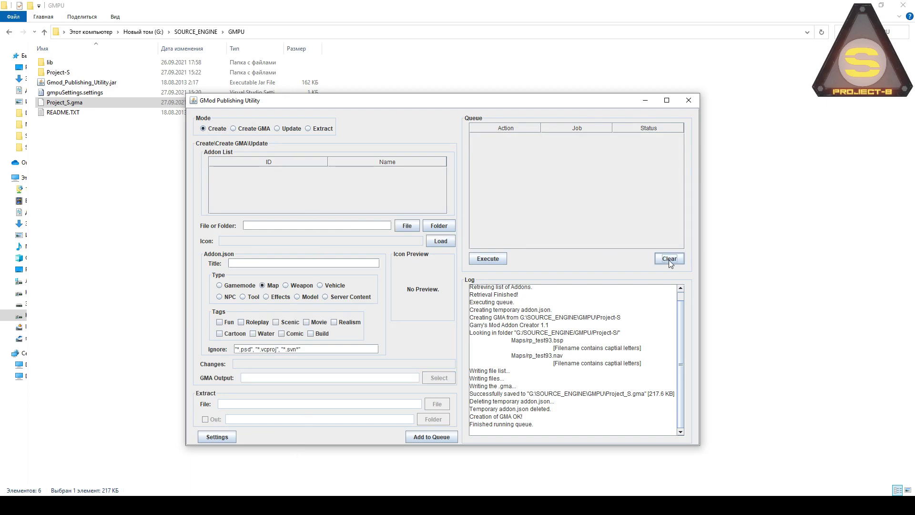
{"action": "left_click", "coordinate": [400, 223]}
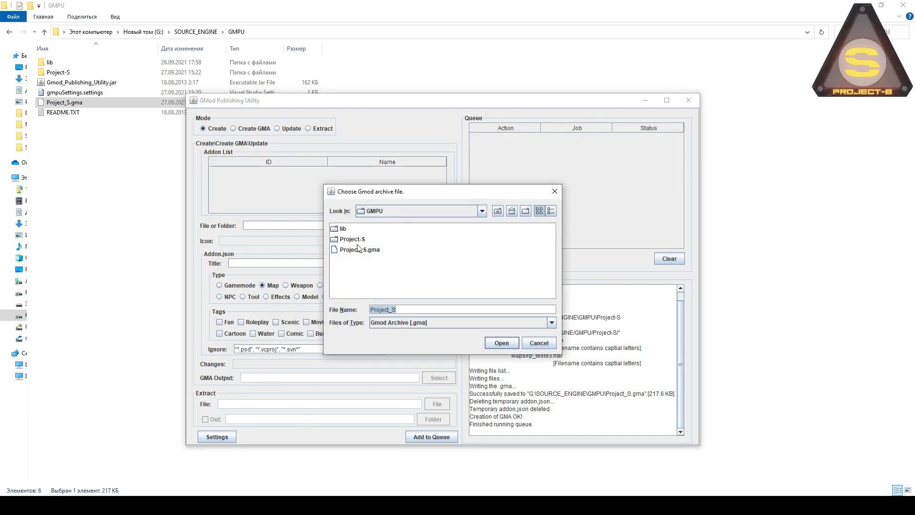
{"action": "left_click", "coordinate": [357, 251]}
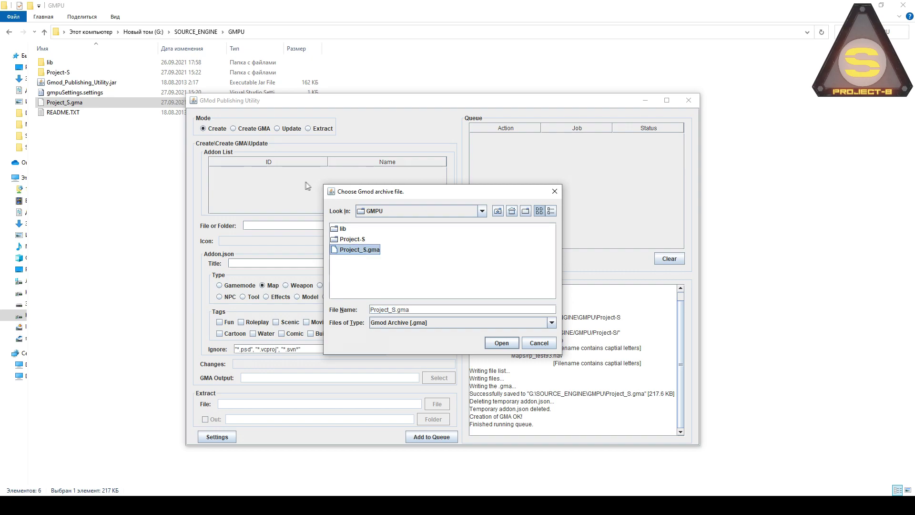
{"action": "left_click", "coordinate": [501, 343]}
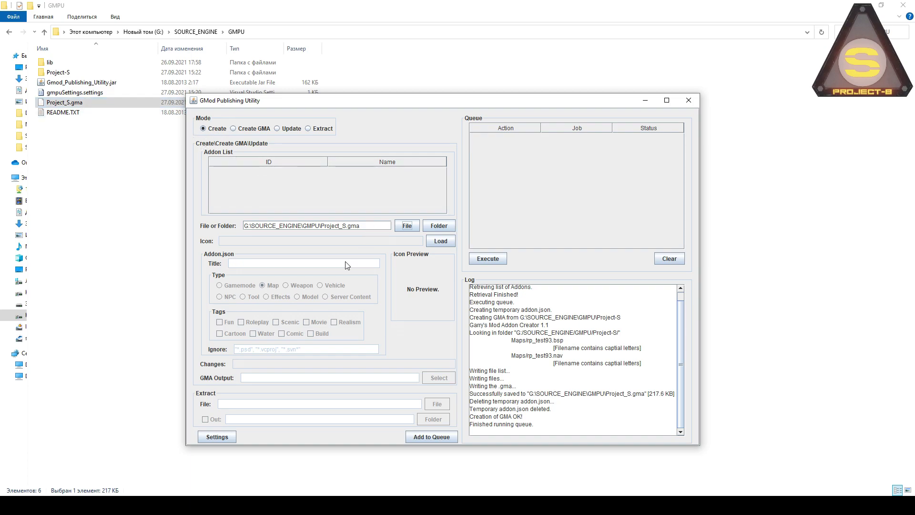
Step: Load cover.jpg from the SOURCE_ENGINE folder as the addon icon, and queue and execute the Create job
{"action": "left_click", "coordinate": [434, 242]}
{"action": "left_click", "coordinate": [396, 210]}
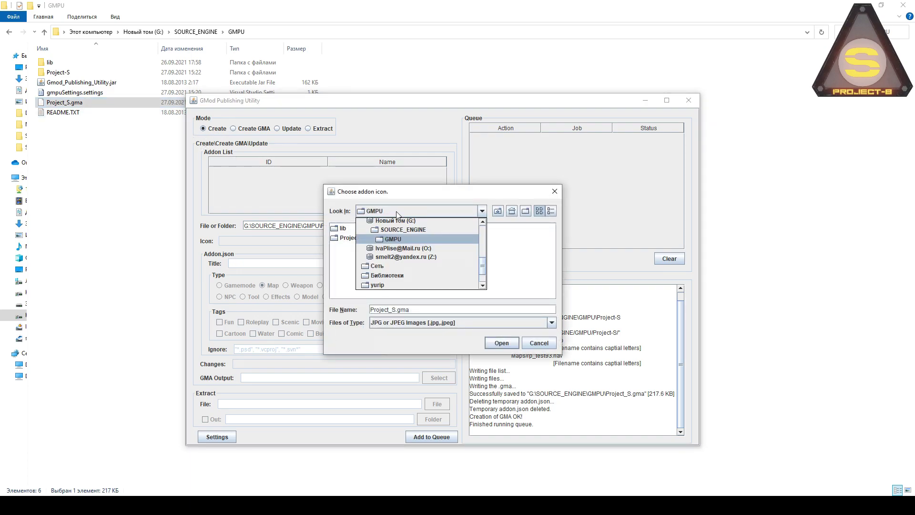
{"action": "left_click", "coordinate": [412, 230]}
{"action": "double_click", "coordinate": [478, 271]}
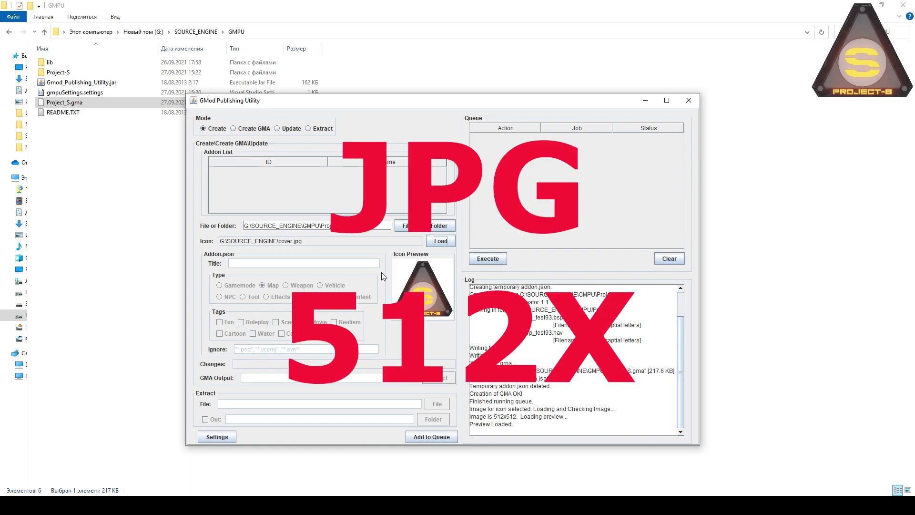
{"action": "left_click", "coordinate": [446, 437]}
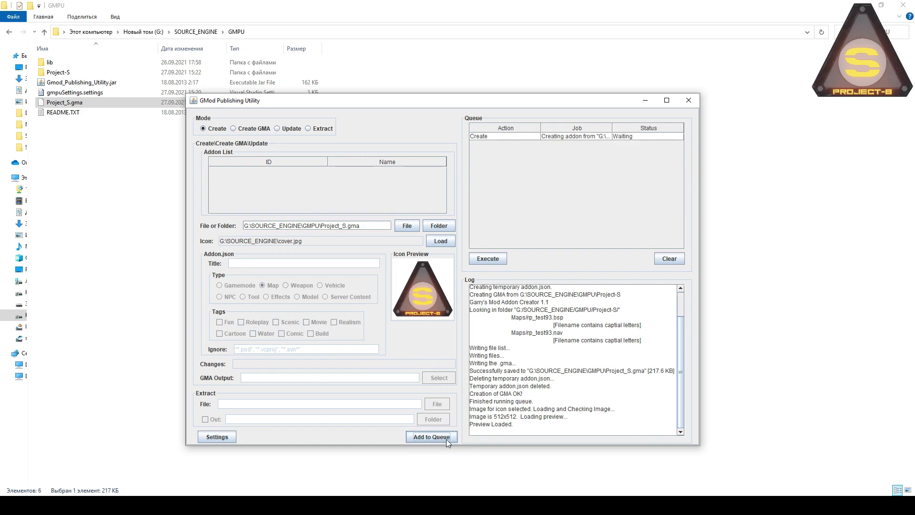
{"action": "left_click", "coordinate": [491, 259]}
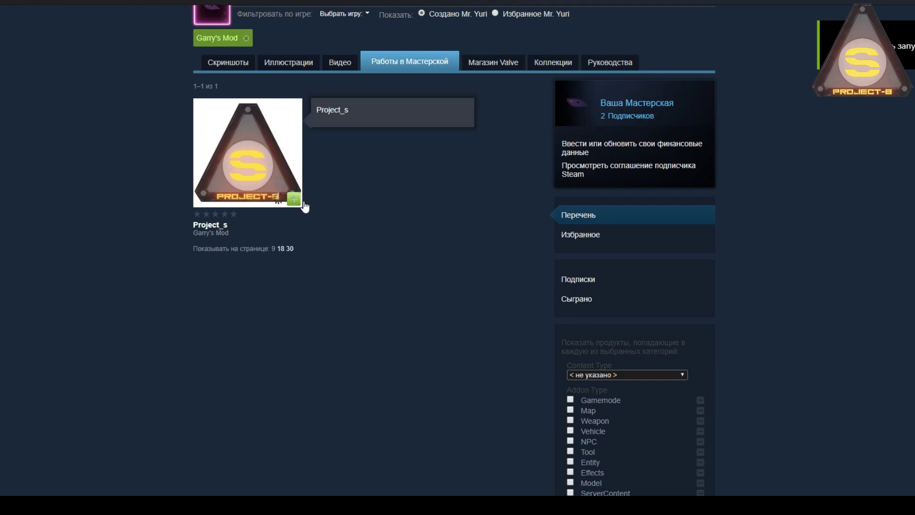
Step: Set the Project_s Workshop item's visibility to открытый (public), and open the Дополнения (addons) section in Garry's Mod
{"action": "left_click", "coordinate": [248, 171]}
{"action": "scroll", "coordinate": [490, 255], "scroll_direction": "down", "scroll_amount": 2}
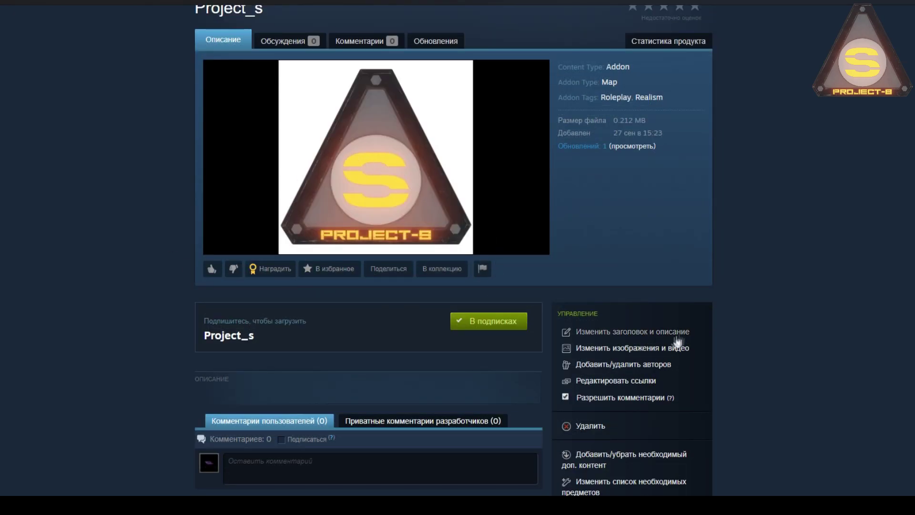
{"action": "scroll", "coordinate": [733, 309], "scroll_direction": "down", "scroll_amount": 1}
{"action": "left_click", "coordinate": [612, 453]}
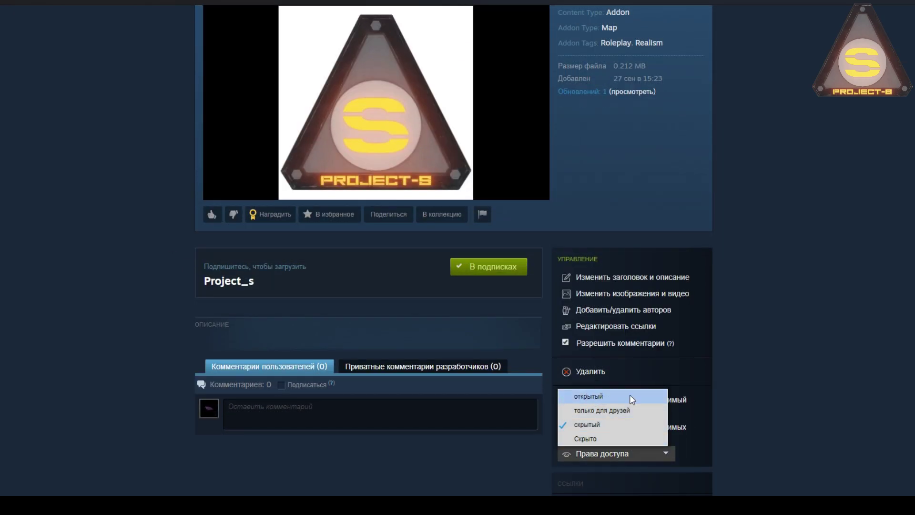
{"action": "left_click", "coordinate": [630, 396]}
{"action": "scroll", "coordinate": [630, 396], "scroll_direction": "down", "scroll_amount": 1}
{"action": "left_click", "coordinate": [666, 432]}
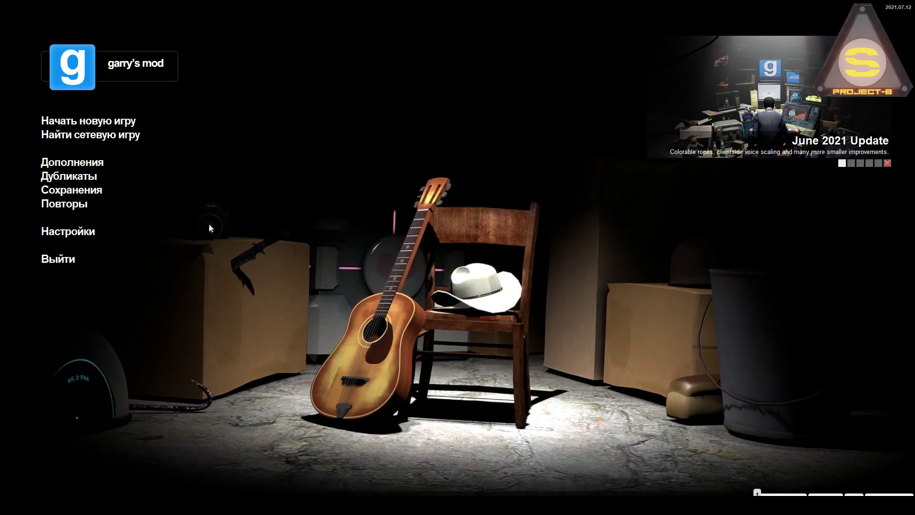
{"action": "left_click", "coordinate": [100, 162]}
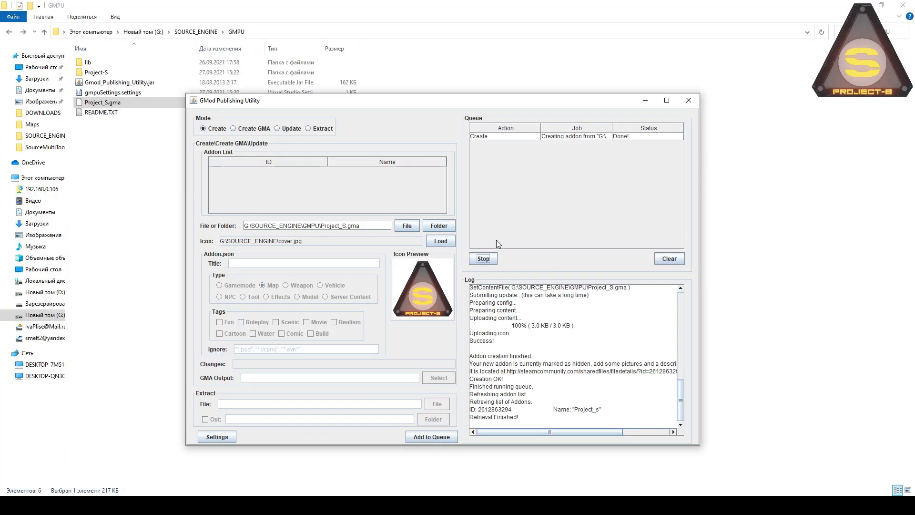
Step: Restart the GMod Publishing Utility, set the mode to Update, and select the Project_s addon
{"action": "left_click", "coordinate": [288, 130]}
{"action": "left_click", "coordinate": [688, 101]}
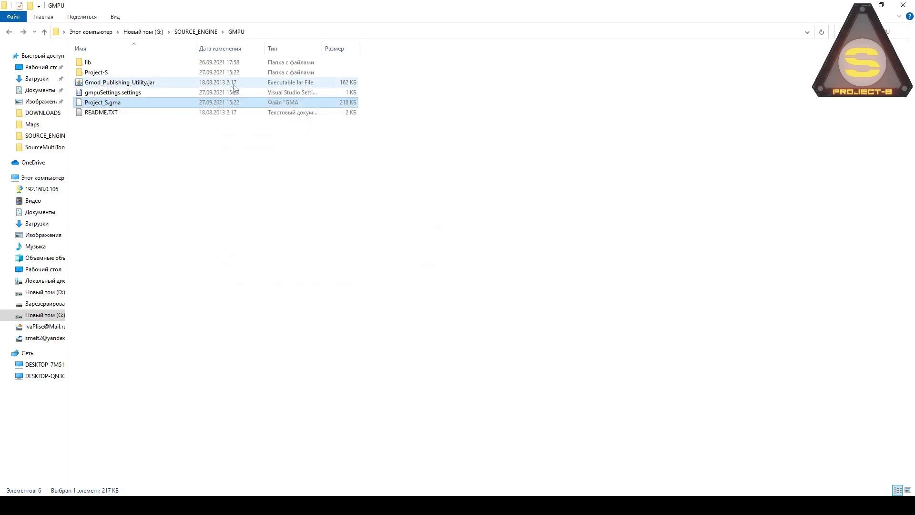
{"action": "double_click", "coordinate": [188, 83]}
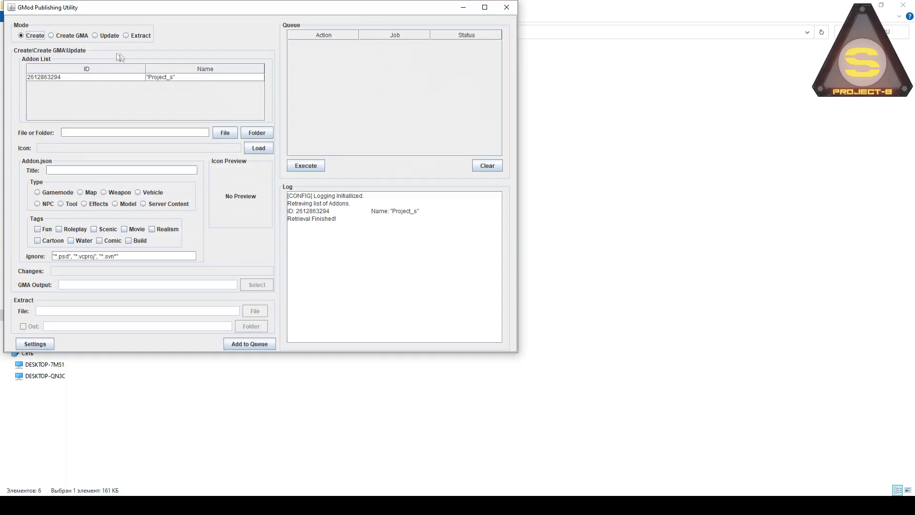
{"action": "left_click", "coordinate": [318, 123]}
{"action": "left_click", "coordinate": [353, 164]}
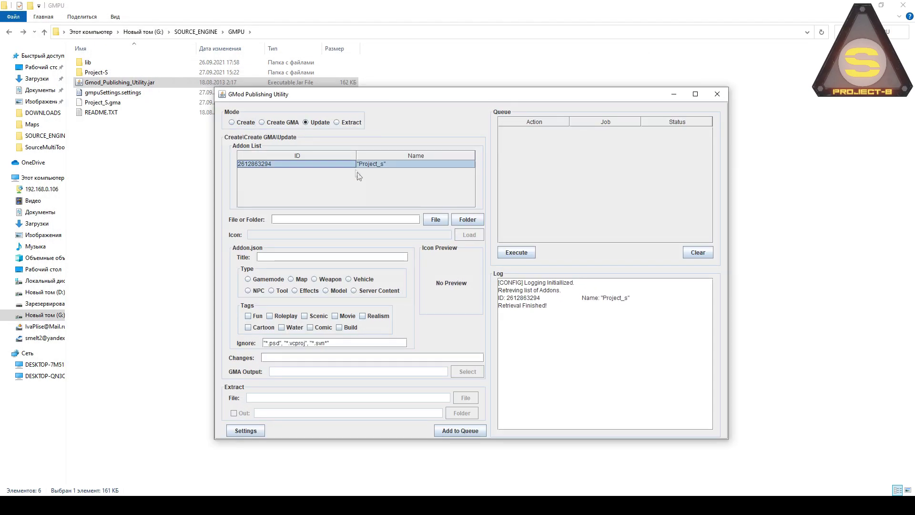
Step: Choose Project_S.gma from SOURCE_ENGINE\GMPU on the G: drive as the source file for the update
{"action": "left_click", "coordinate": [439, 219]}
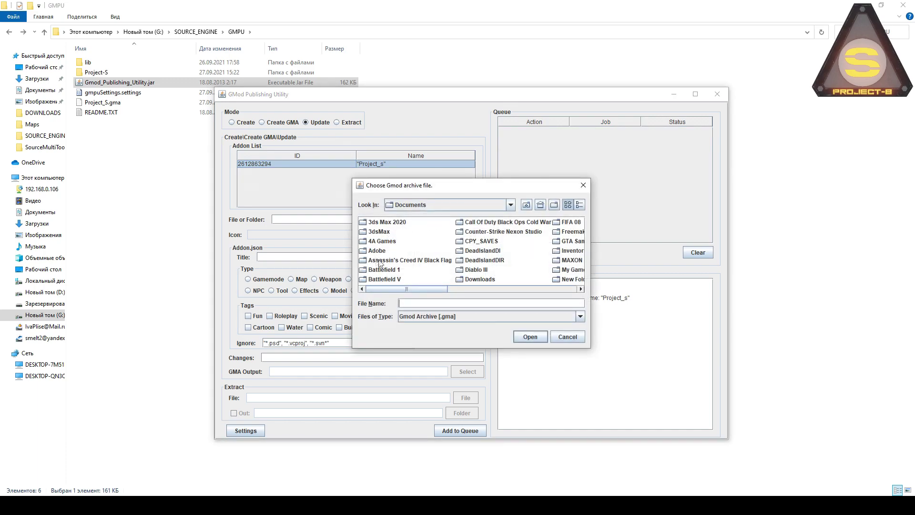
{"action": "left_click", "coordinate": [455, 205]}
{"action": "left_click", "coordinate": [450, 248]}
{"action": "scroll", "coordinate": [450, 247], "scroll_direction": "down", "scroll_amount": 3}
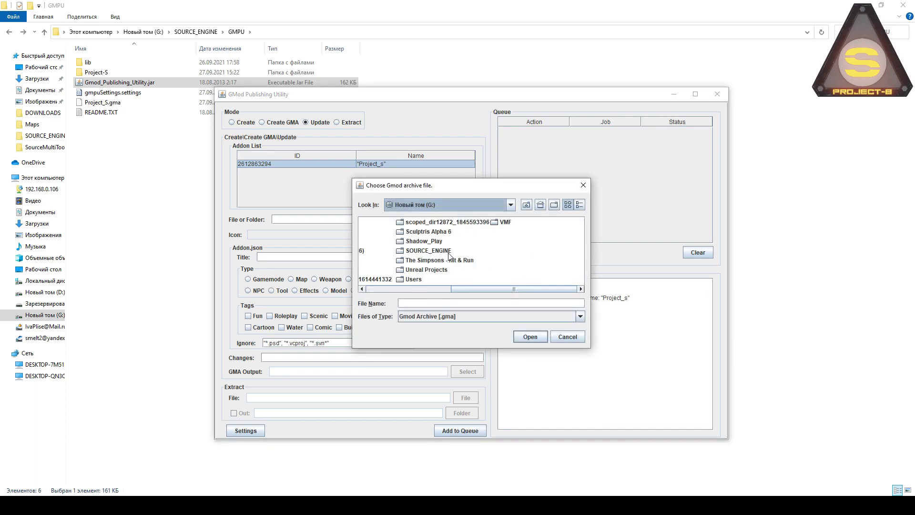
{"action": "double_click", "coordinate": [421, 250]}
{"action": "double_click", "coordinate": [377, 269]}
{"action": "double_click", "coordinate": [381, 243]}
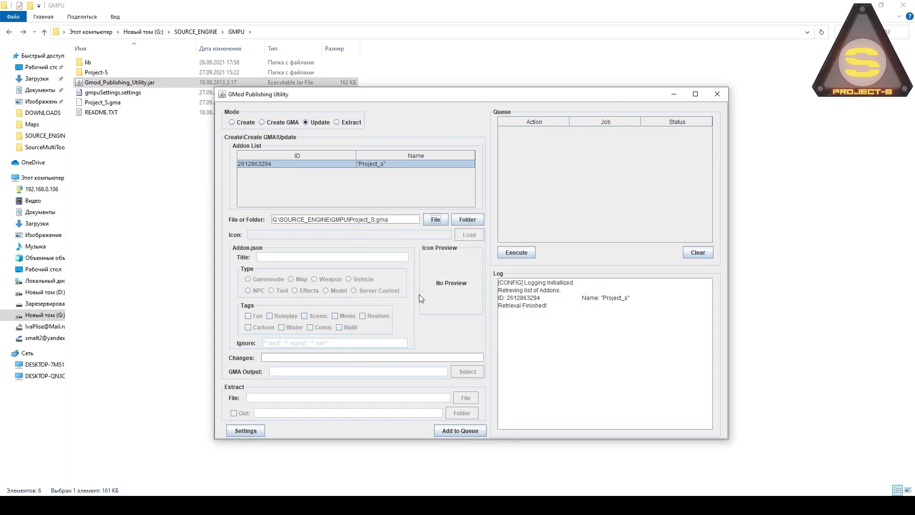
Step: Queue the Project_s update with the change note NOTHING!, and clear the queue without executing it
{"action": "left_click", "coordinate": [307, 360]}
{"action": "left_click", "coordinate": [456, 433]}
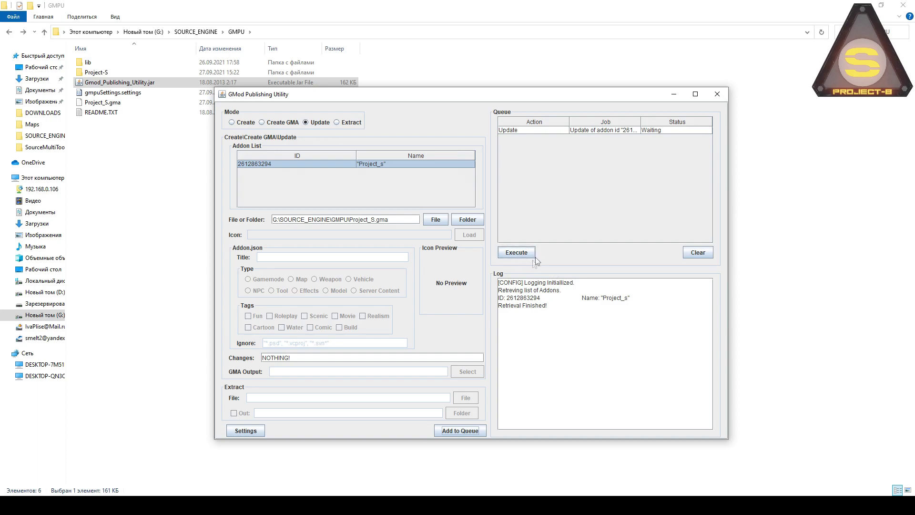
{"action": "left_click", "coordinate": [708, 253]}
Step: Set the mode to Extract, choose Project_S.gma as the archive, and enable GMPU as the output folder
{"action": "left_click", "coordinate": [337, 122]}
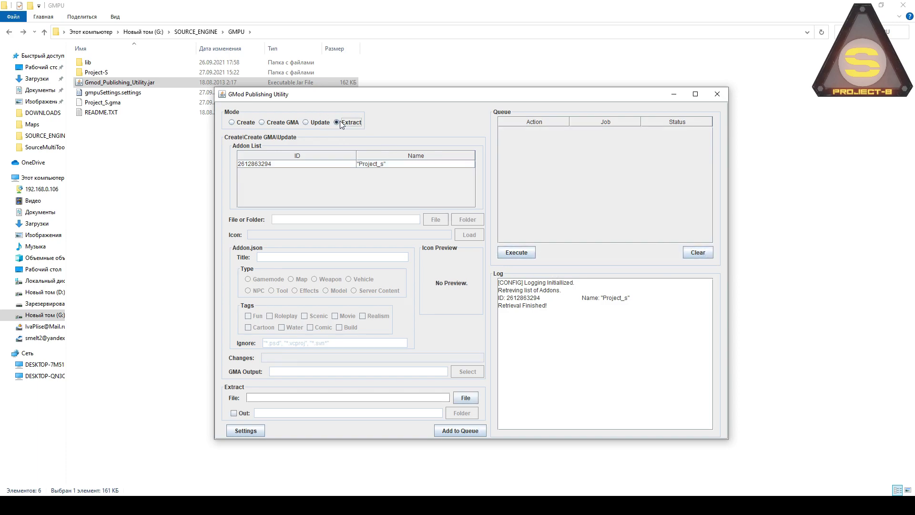
{"action": "left_click", "coordinate": [468, 399]}
{"action": "double_click", "coordinate": [384, 243]}
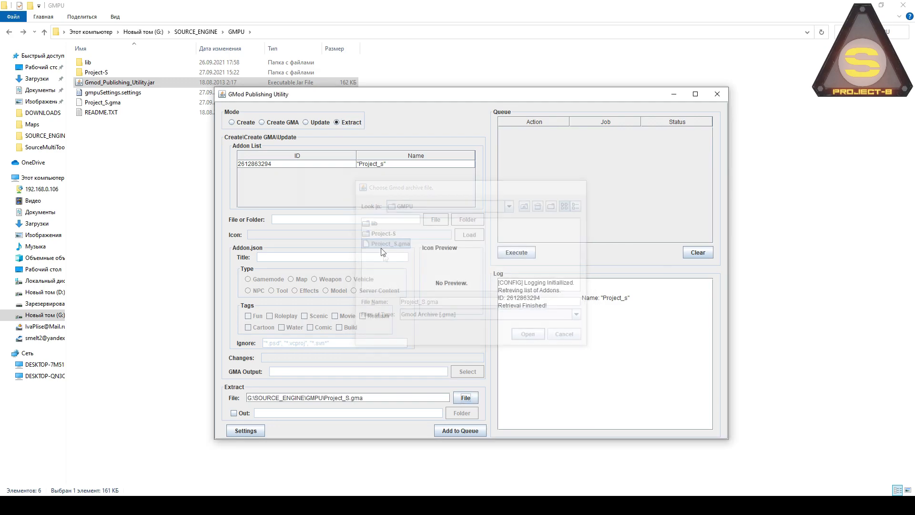
{"action": "left_click", "coordinate": [245, 414]}
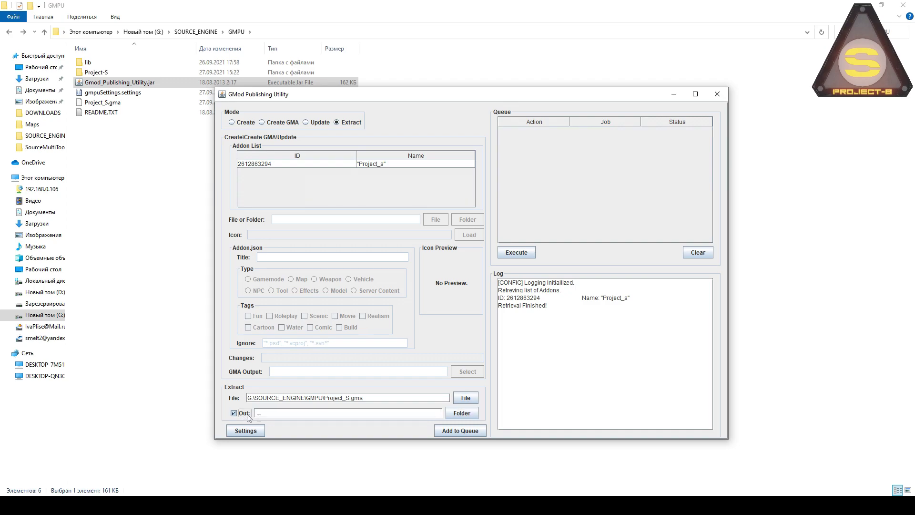
{"action": "left_click", "coordinate": [461, 413]}
{"action": "left_click", "coordinate": [527, 333]}
Step: Queue and execute the extraction job, and check the extracted files in the maps folder inside GMPU
{"action": "left_click", "coordinate": [483, 425]}
{"action": "left_click", "coordinate": [518, 253]}
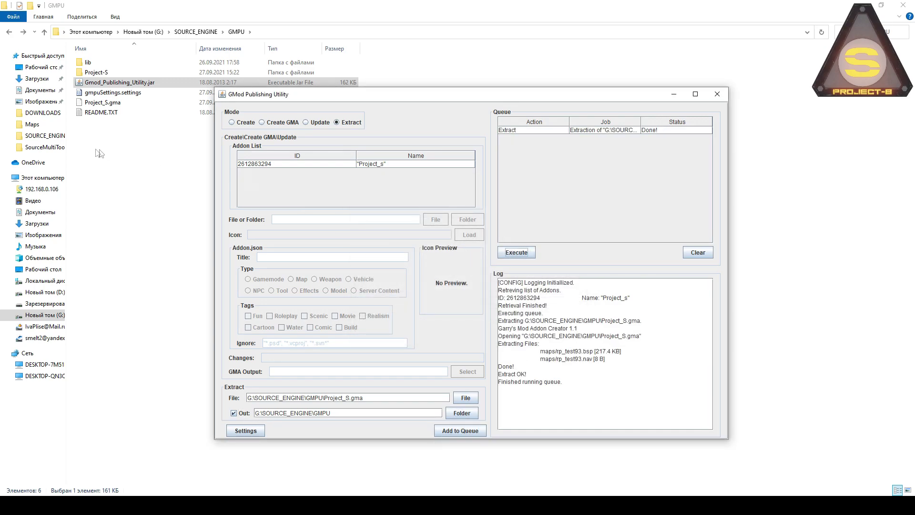
{"action": "key", "text": "alt+F4"}
{"action": "double_click", "coordinate": [104, 73]}
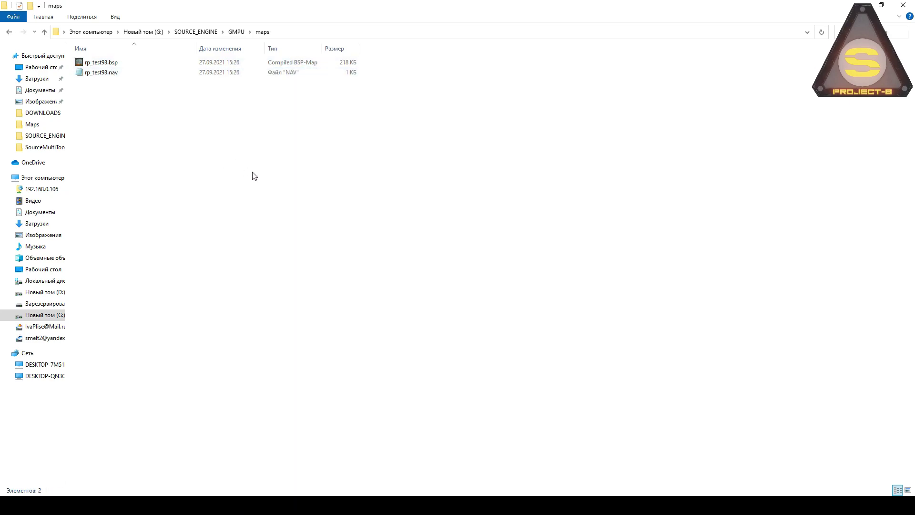
{"action": "key", "text": "alt+Up"}
Step: Switch to the Opera browser and view the Project-S pages on VK, Patreon and Boosty
{"action": "key", "text": "alt+Tab"}
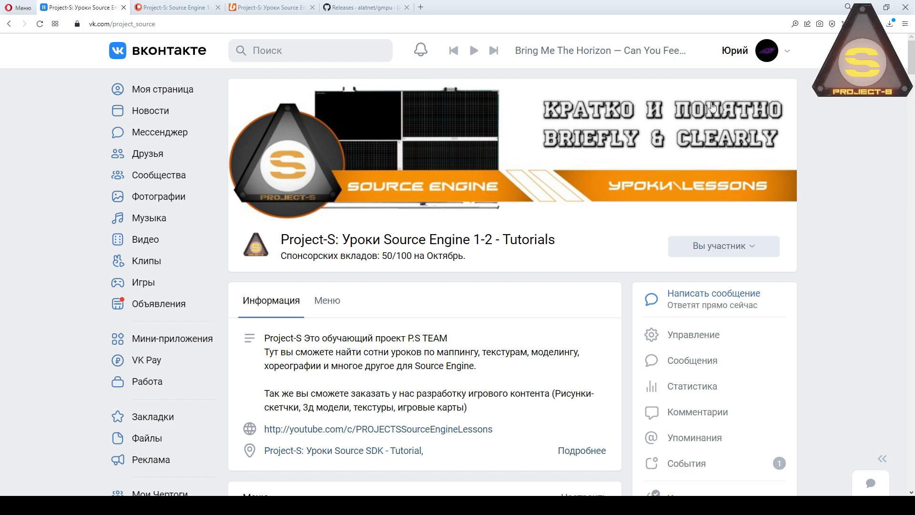
{"action": "left_click", "coordinate": [214, 28]}
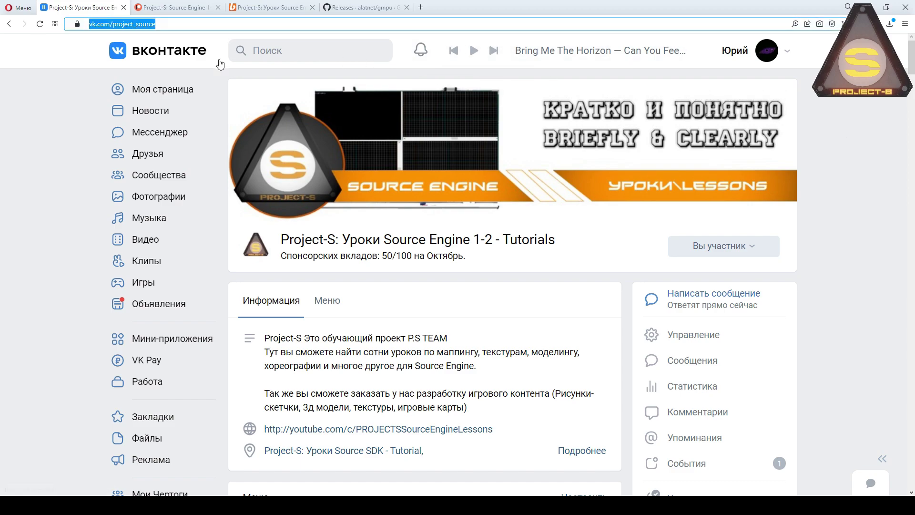
{"action": "left_click", "coordinate": [193, 7]}
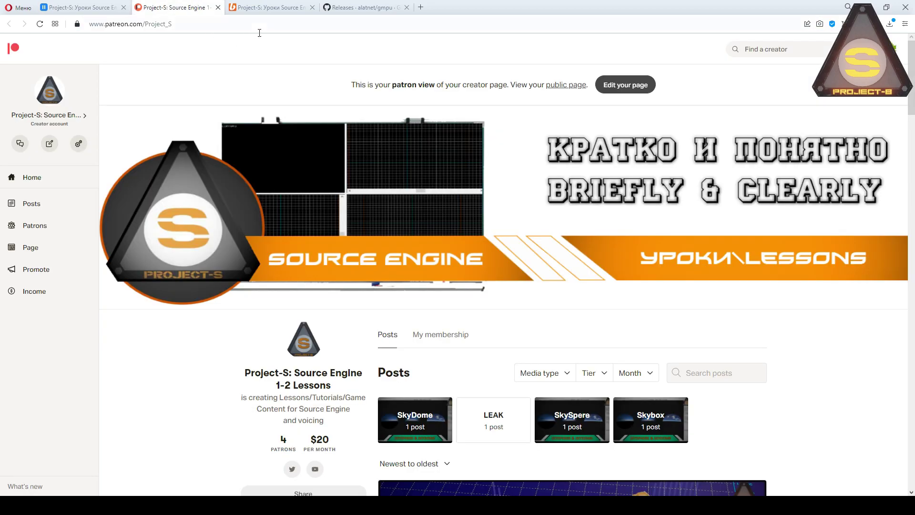
{"action": "left_click", "coordinate": [271, 8]}
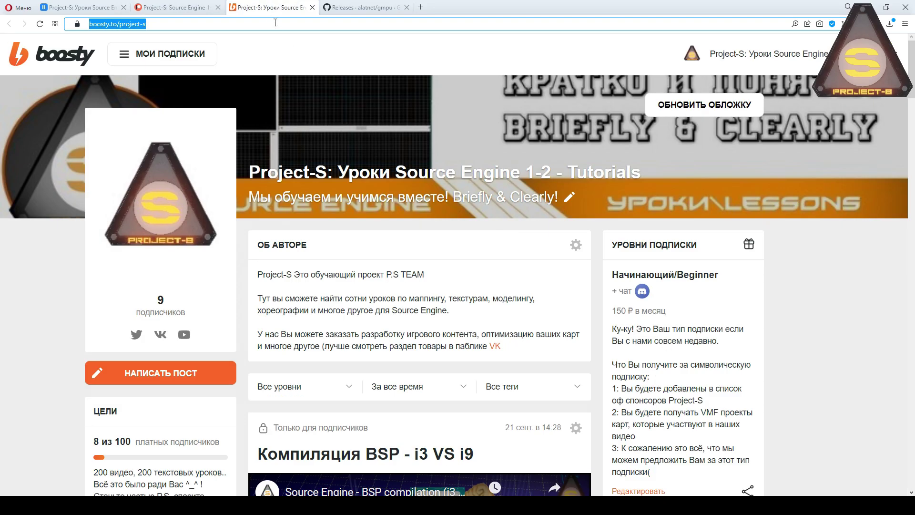